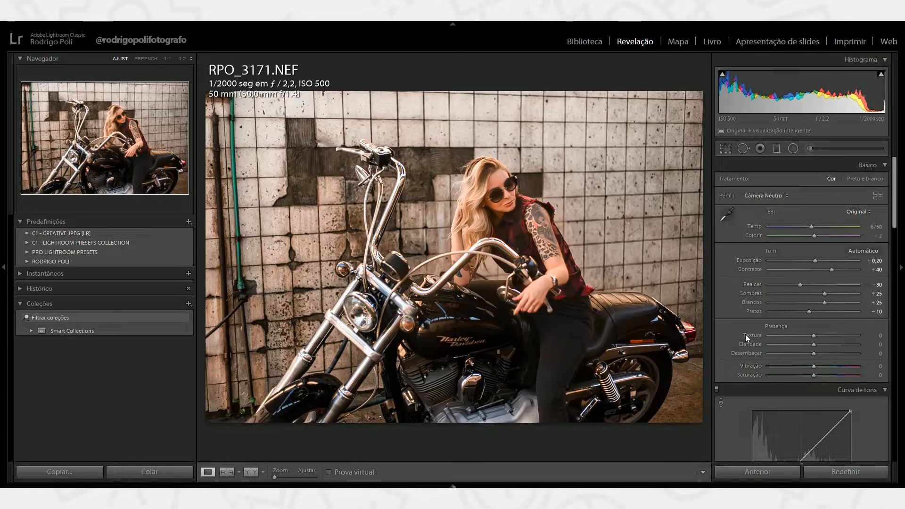
Try raising Escuros in the tone curve's region adjustments, reset it to 0, and return to the point curve
scroll(745, 334, "down", 10)
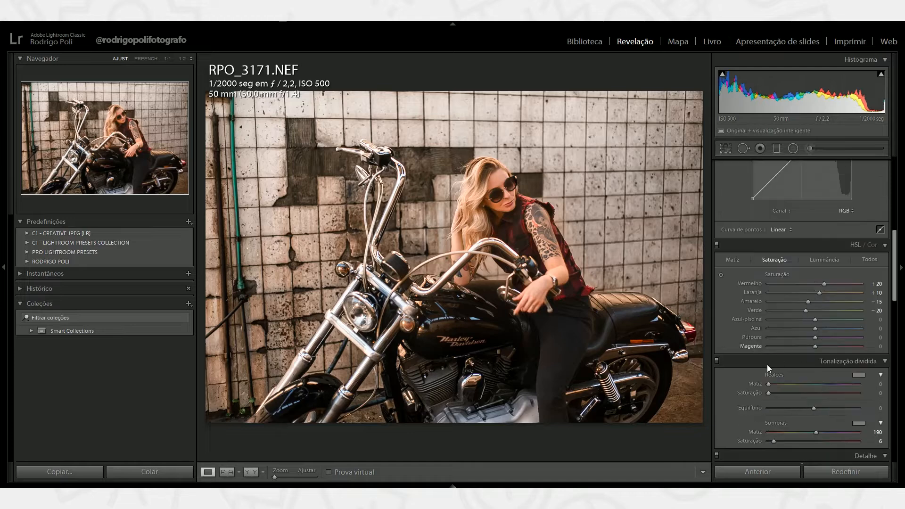
scroll(770, 346, "down", 3)
scroll(757, 321, "up", 8)
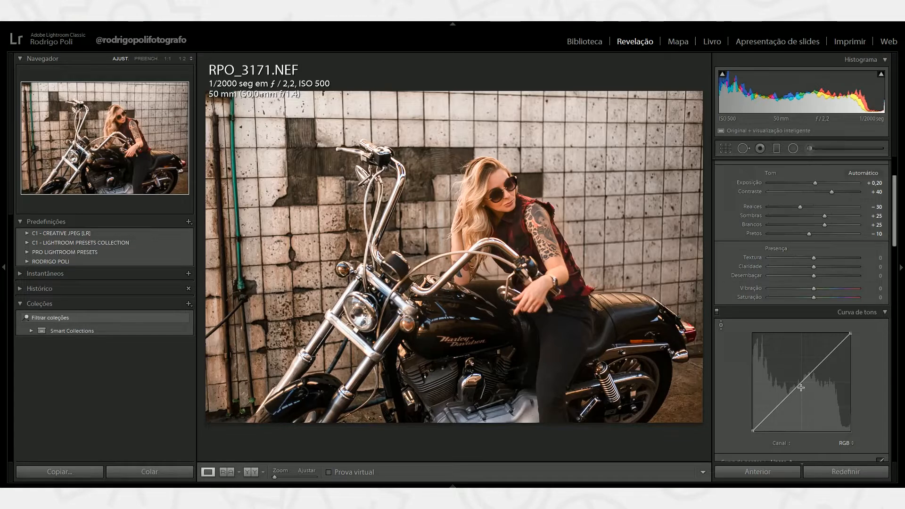
scroll(796, 391, "down", 2)
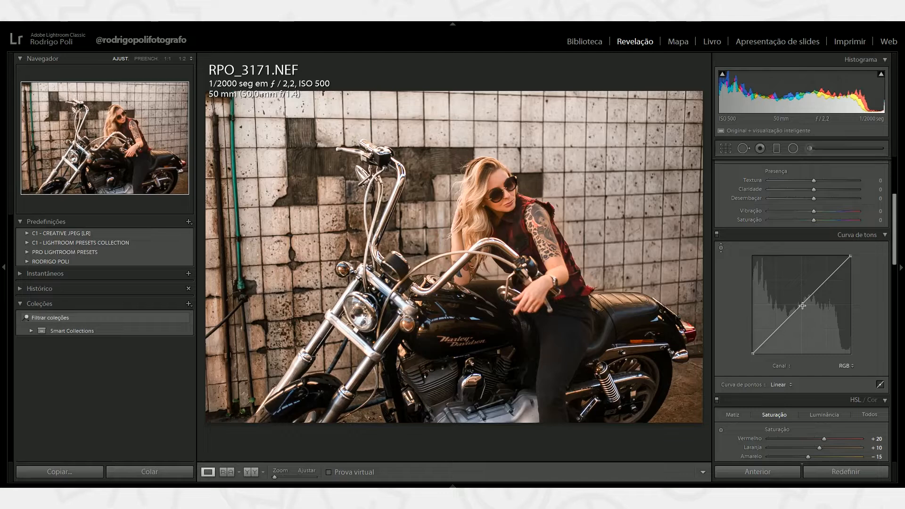
left_click(880, 385)
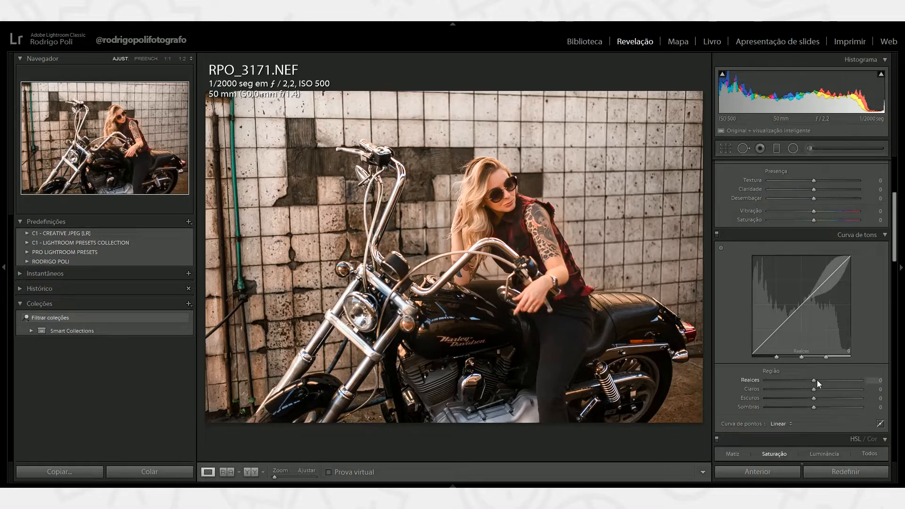
left_click(787, 399)
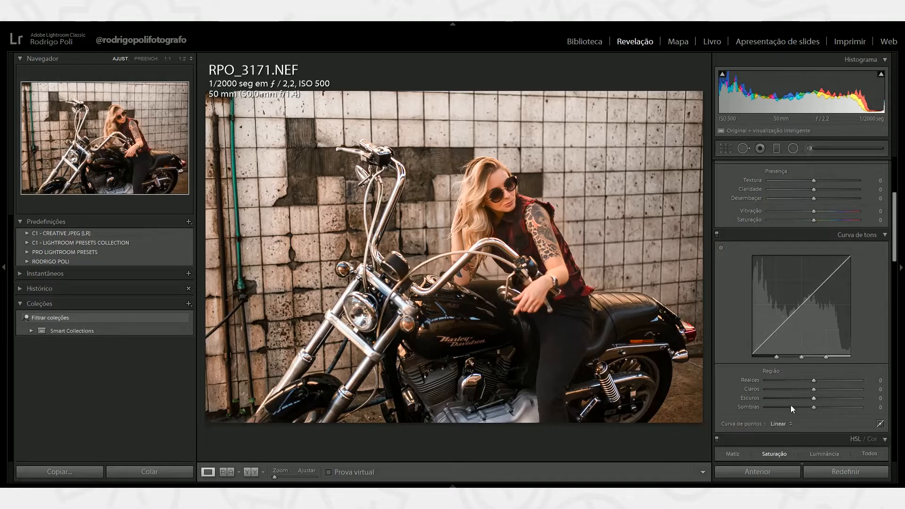
left_click_drag(779, 398, 868, 400)
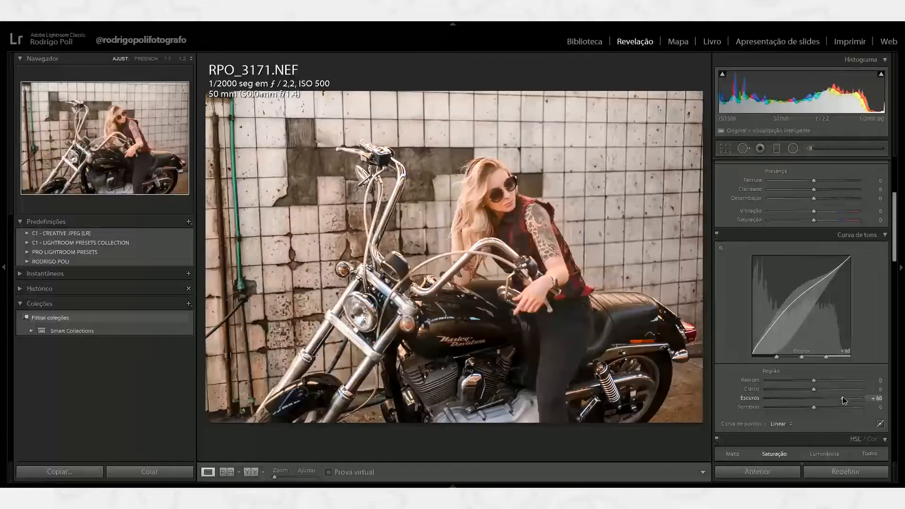
left_click(875, 398)
type("0")
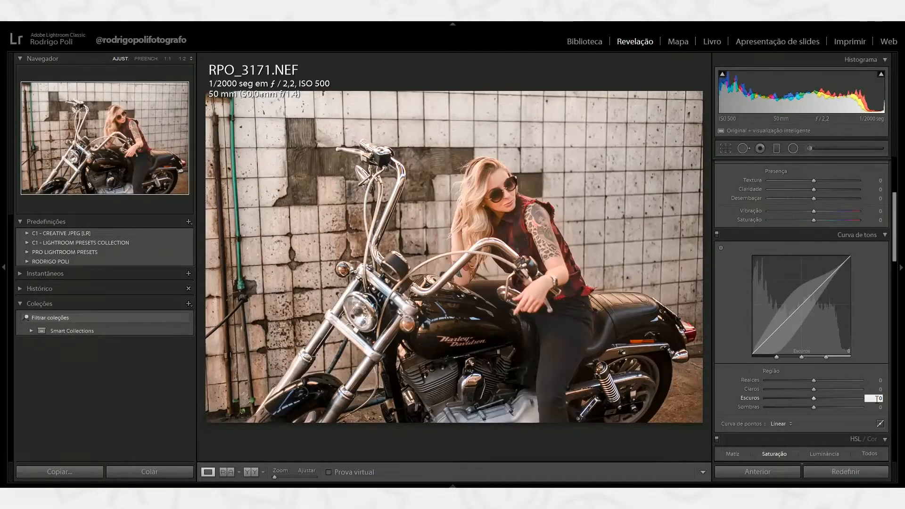
key("Return")
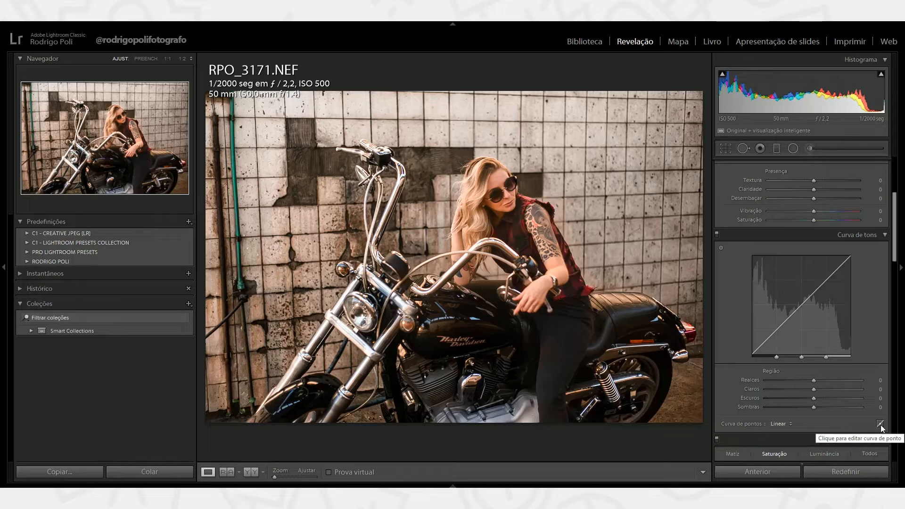
left_click(879, 424)
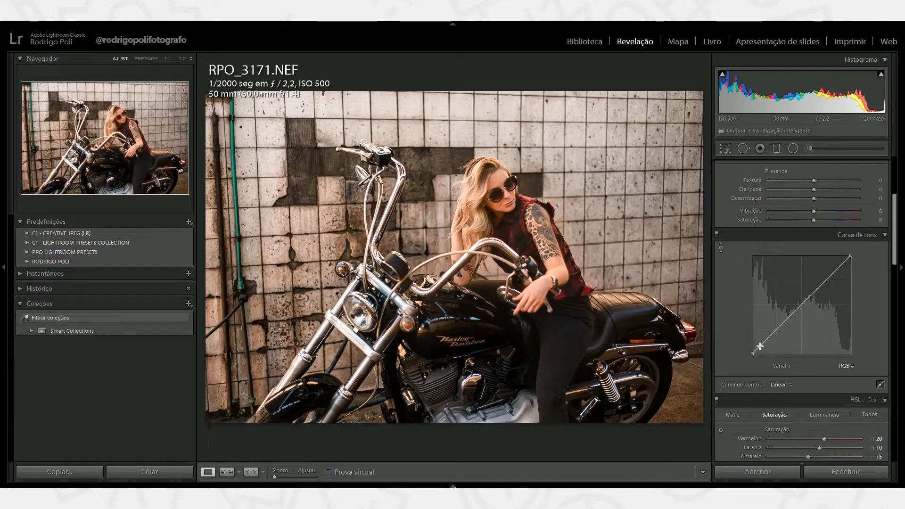
Add a row of evenly spaced points along the RGB tone curve and align them on the straight diagonal
left_click(759, 348)
left_click(767, 338)
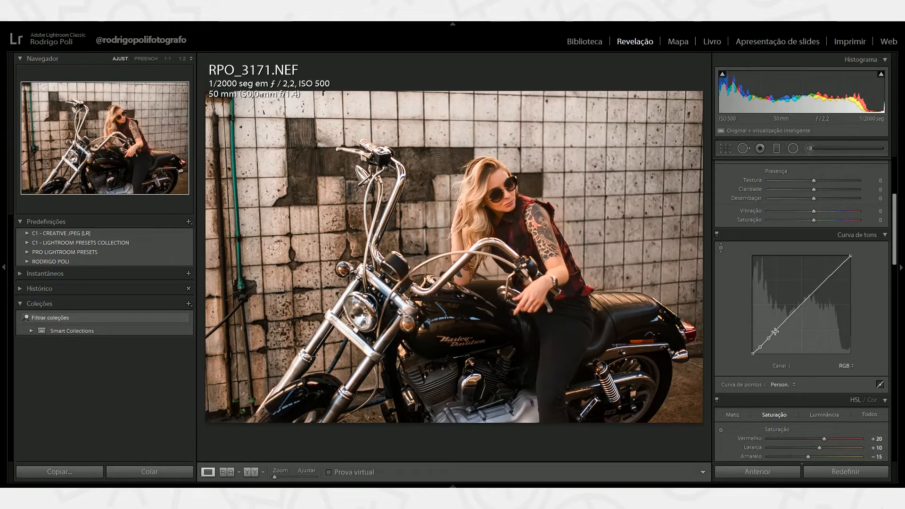
left_click(777, 329)
left_click(786, 321)
left_click(794, 312)
left_click(802, 304)
left_click(809, 295)
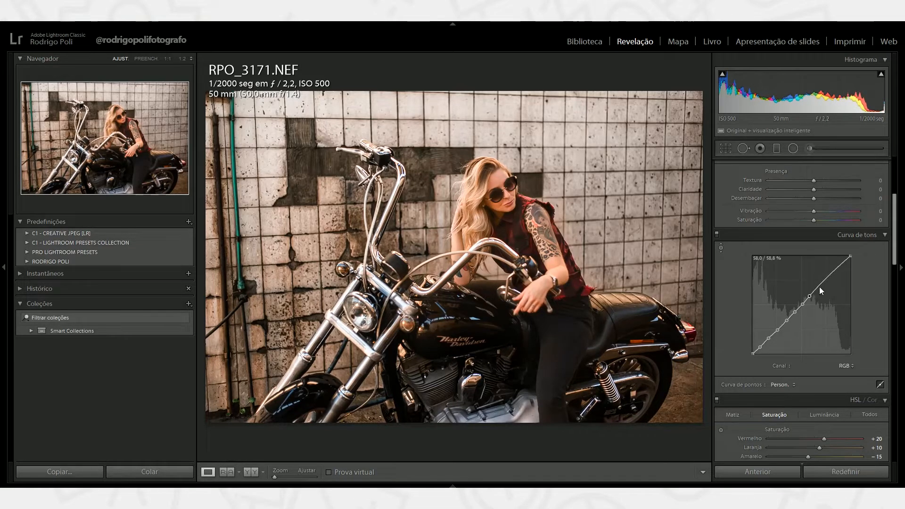
left_click(818, 287)
left_click(827, 280)
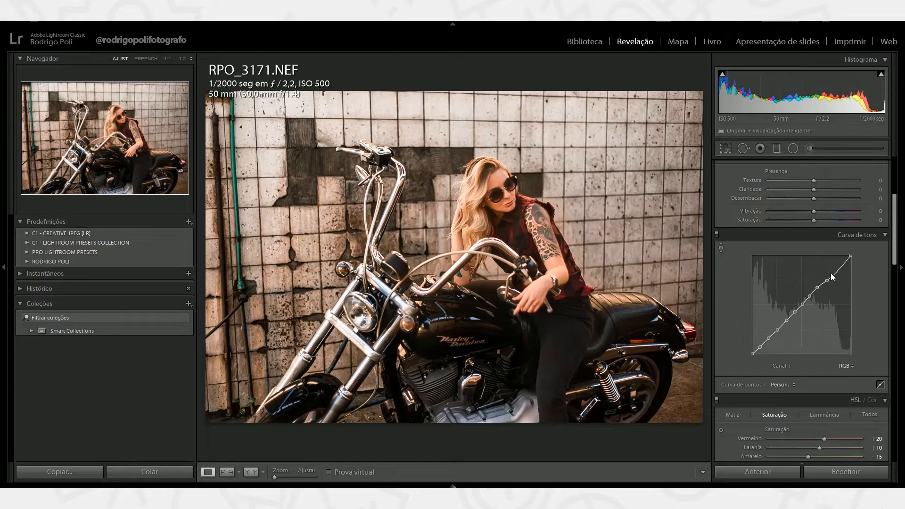
left_click(834, 270)
left_click(841, 262)
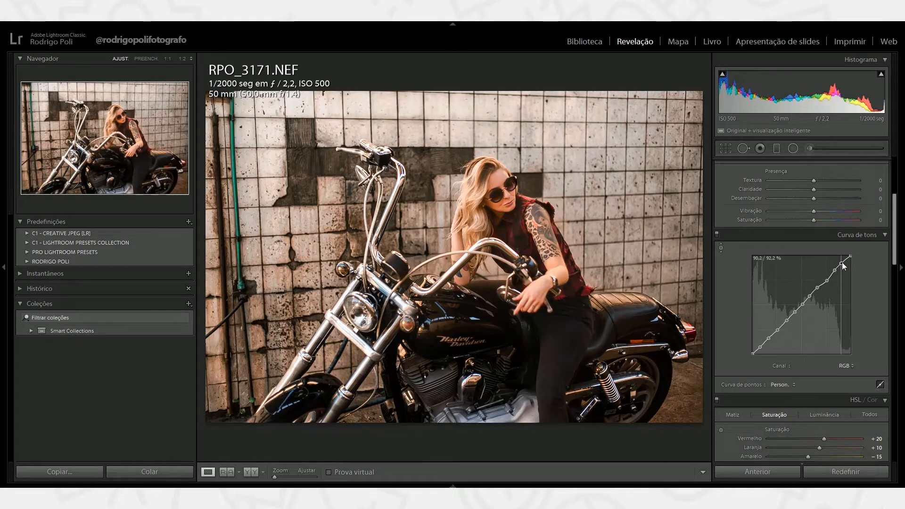
left_click_drag(828, 284, 843, 261)
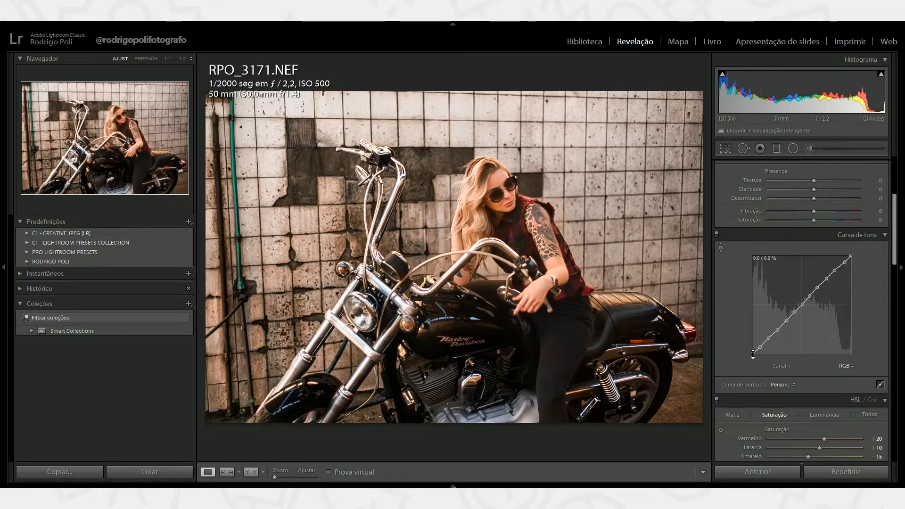
Lift the RGB curve's black endpoint and first point to about 13% output, and compare the photo with and without the curve
left_click_drag(752, 355, 750, 343)
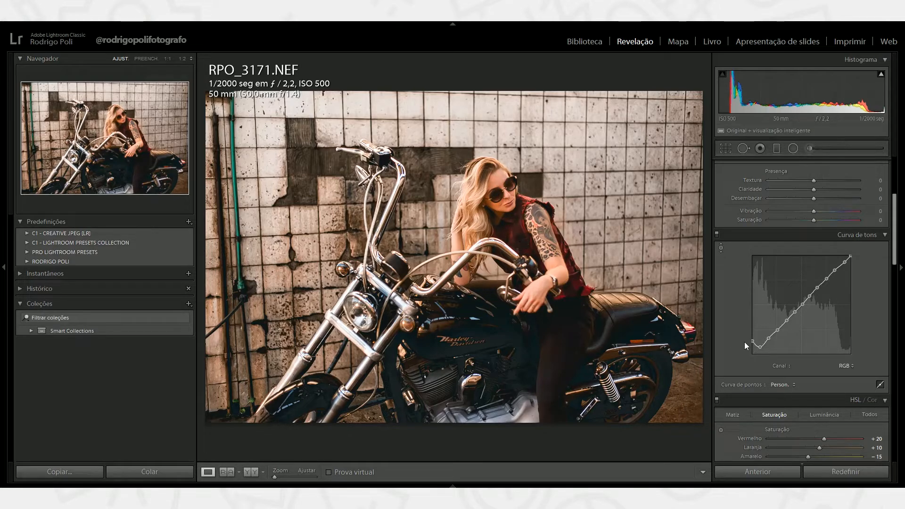
left_click_drag(751, 340, 760, 341)
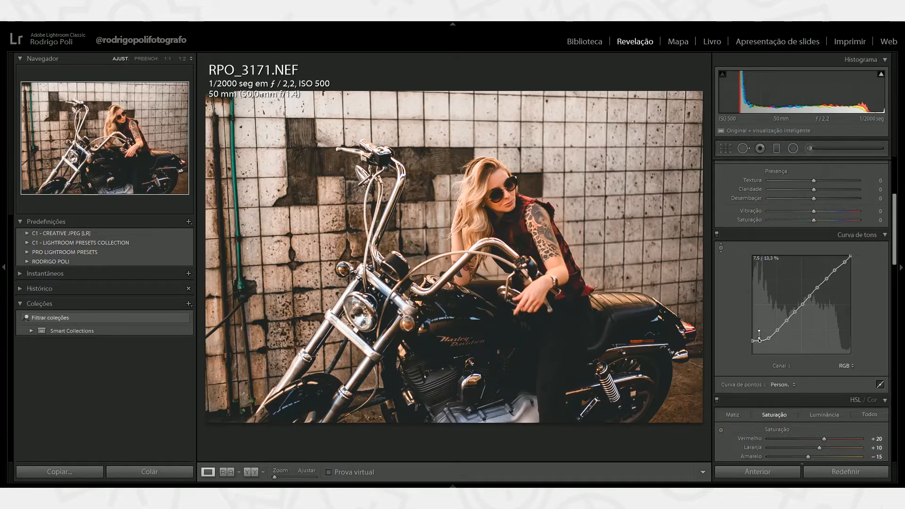
left_click(716, 235)
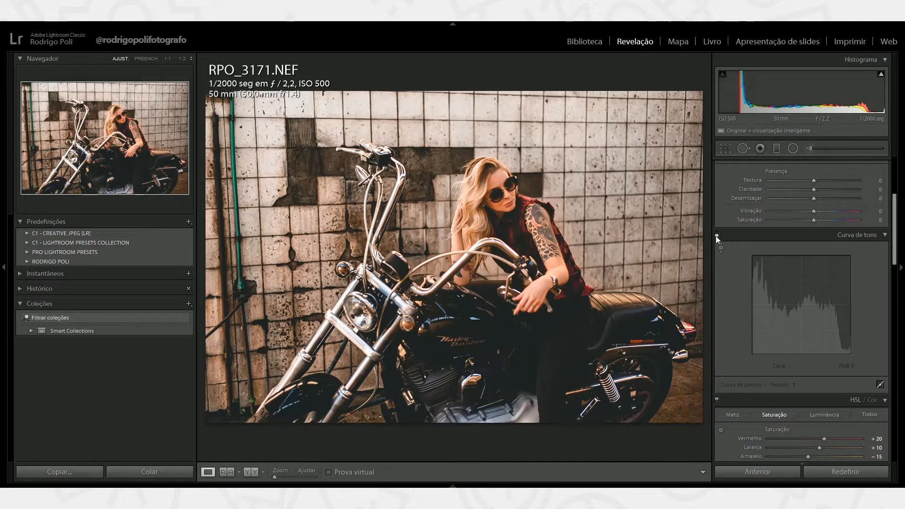
left_click(716, 235)
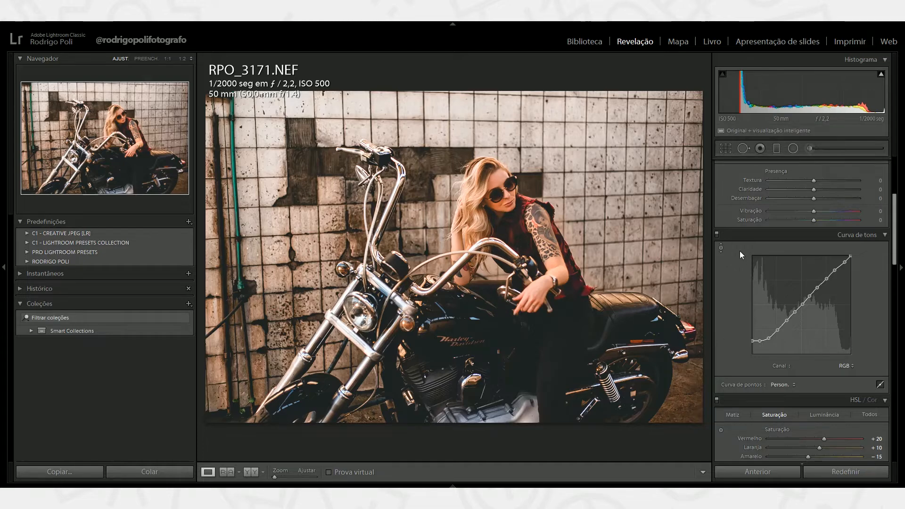
left_click(716, 235)
left_click(716, 236)
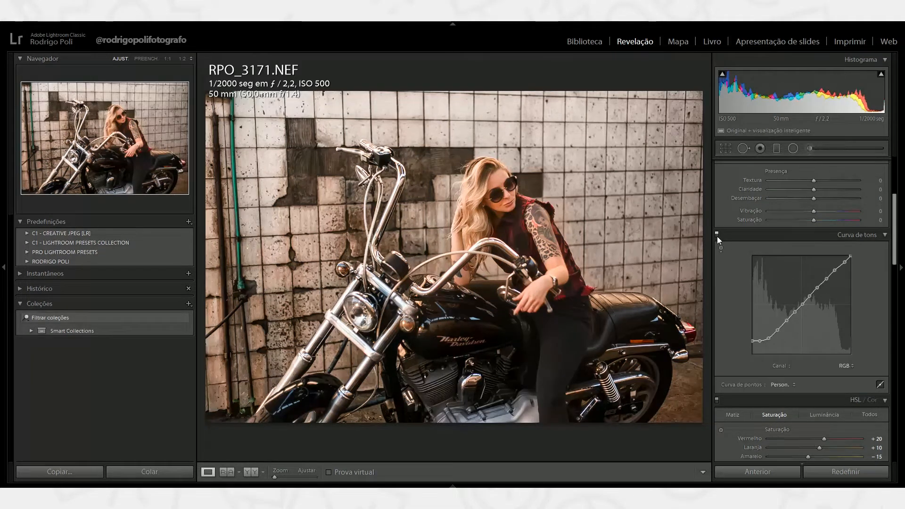
View the individual tone curves of the Vermelho, Verde and Azul channels
left_click(847, 366)
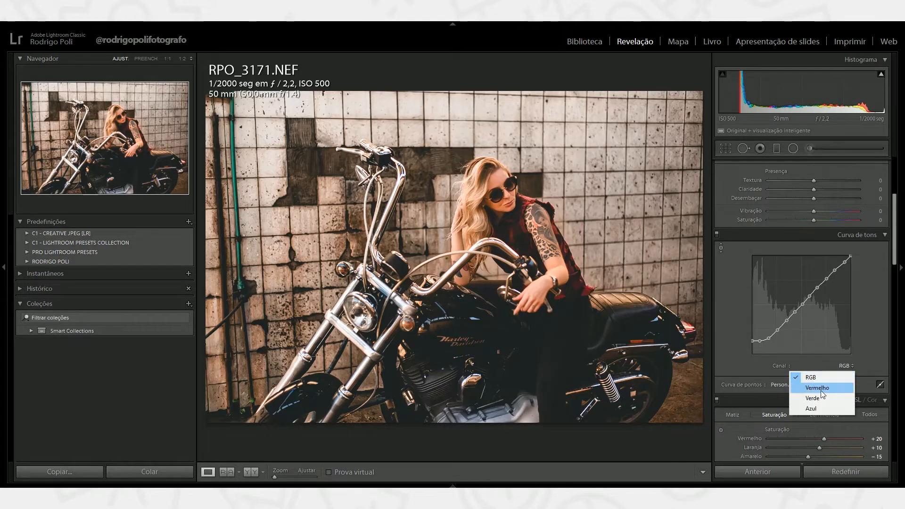
left_click(822, 392)
left_click(833, 368)
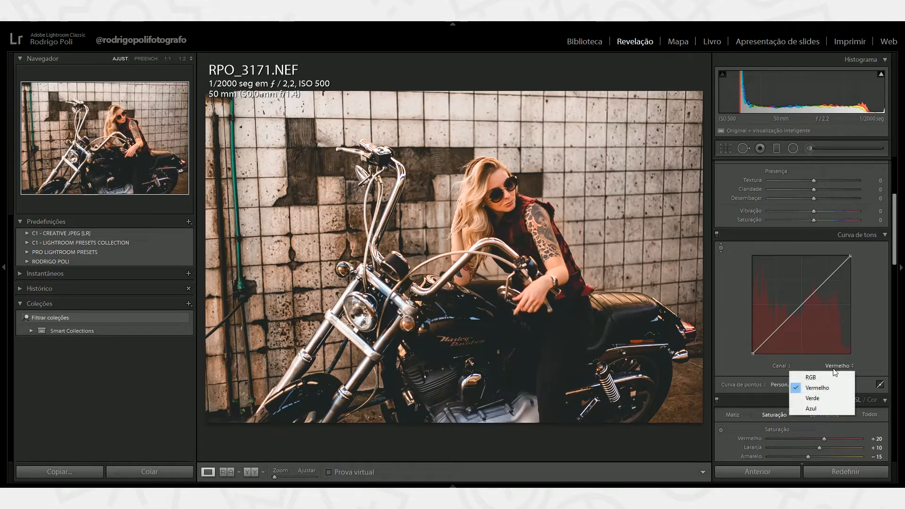
left_click(812, 398)
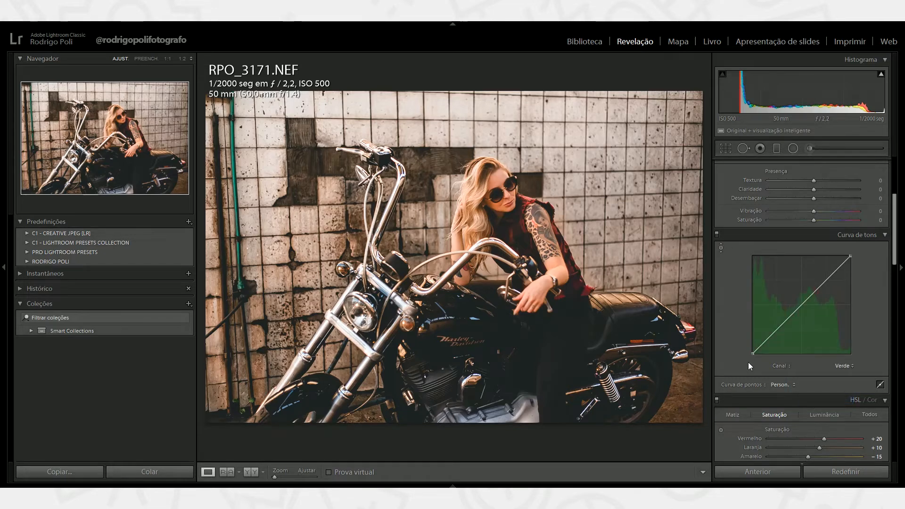
left_click(840, 366)
left_click(821, 408)
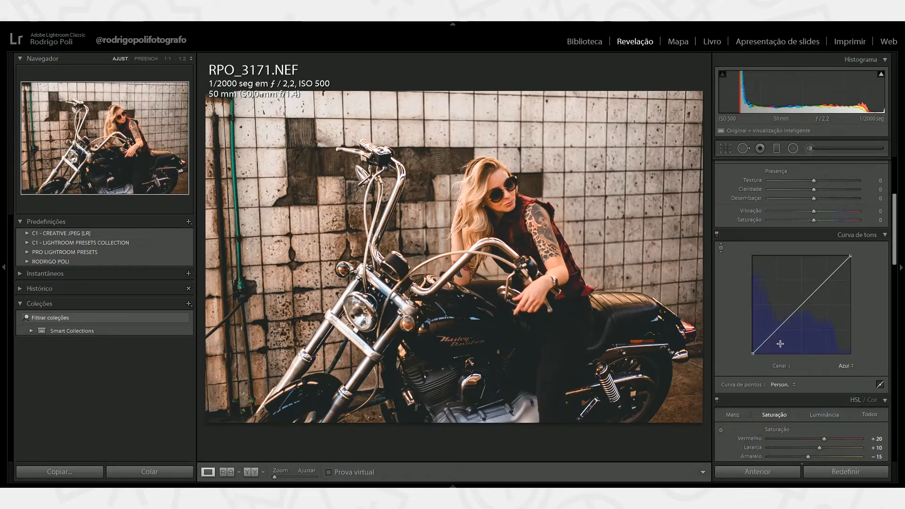
Shift the black point of the Vermelho channel's tone curve slightly inward to reduce red in the shadows
left_click(847, 367)
left_click(829, 388)
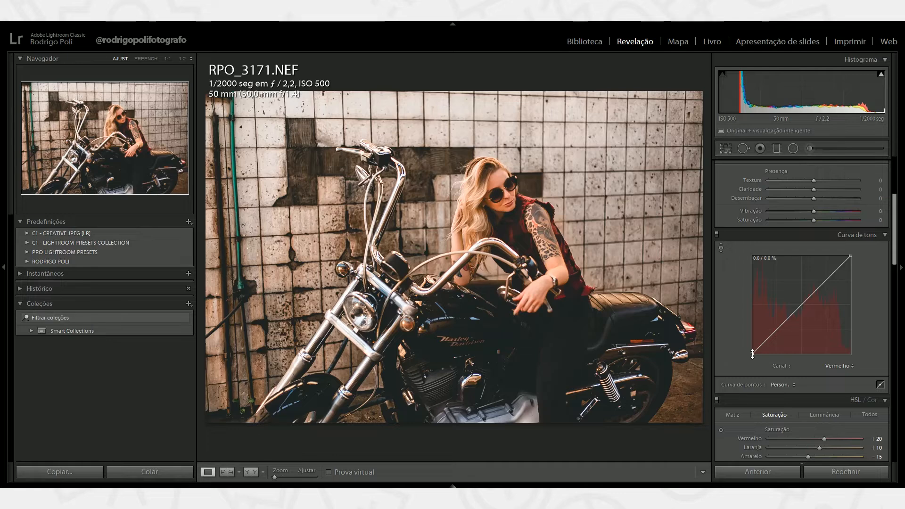
left_click_drag(752, 354, 755, 353)
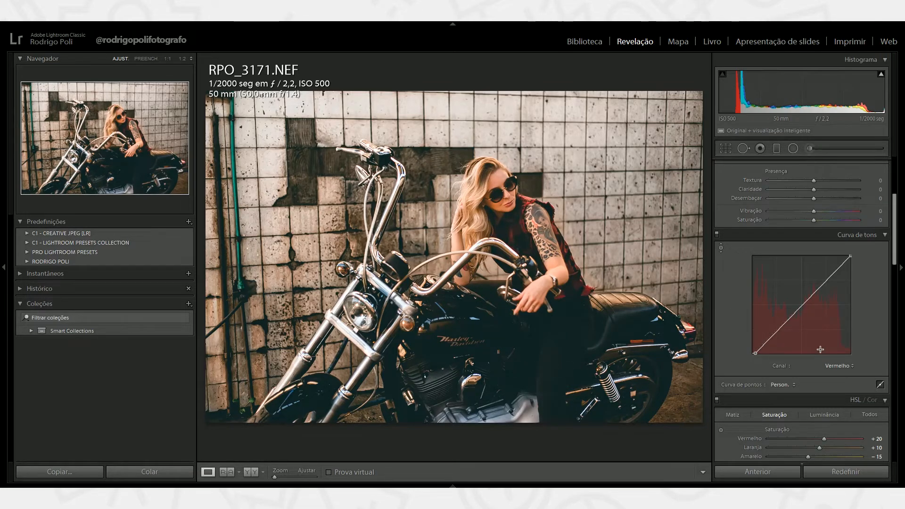
Shift the black point of the Verde channel's tone curve inward to about 1.6% input and 0% output
left_click(839, 366)
left_click(815, 398)
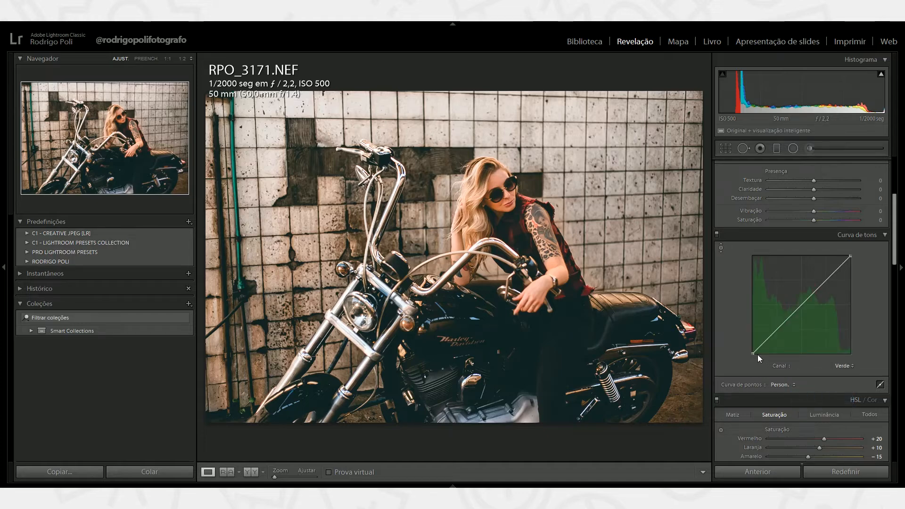
left_click_drag(752, 354, 753, 358)
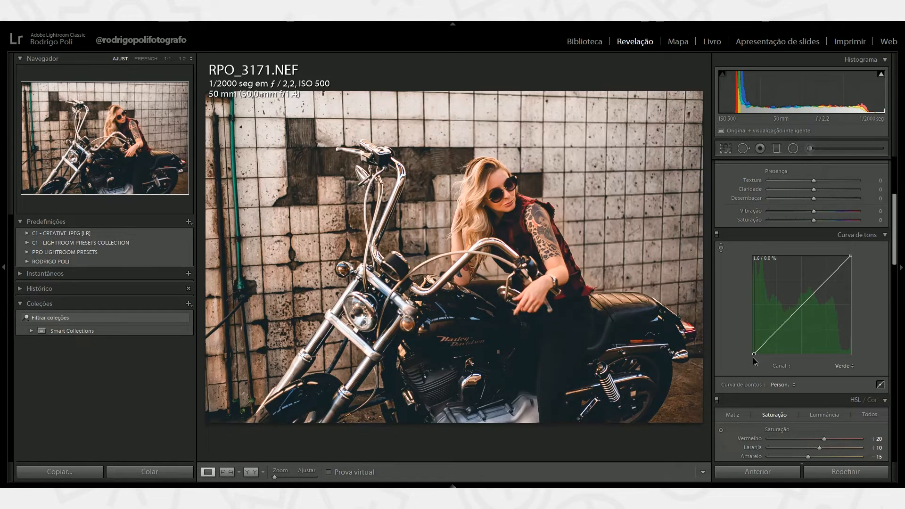
Shift the black point of the Azul channel's tone curve slightly inward along the baseline
left_click(836, 362)
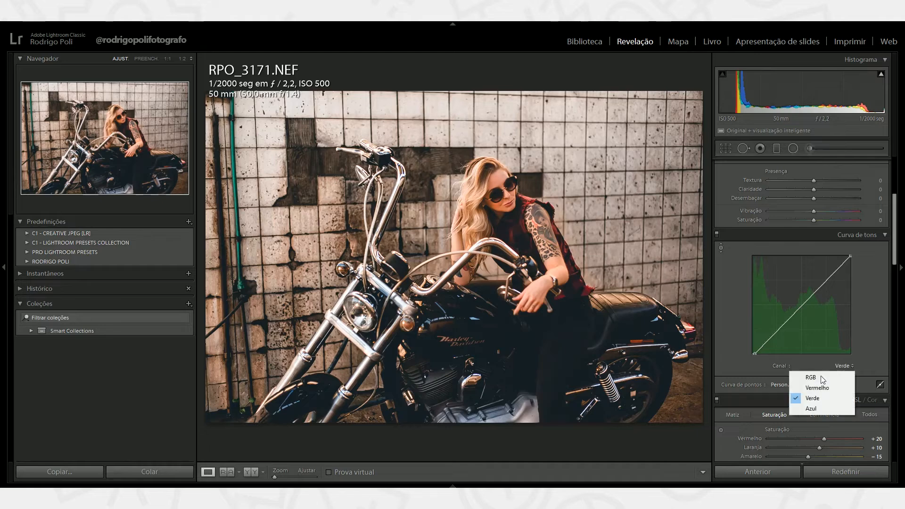
left_click(811, 408)
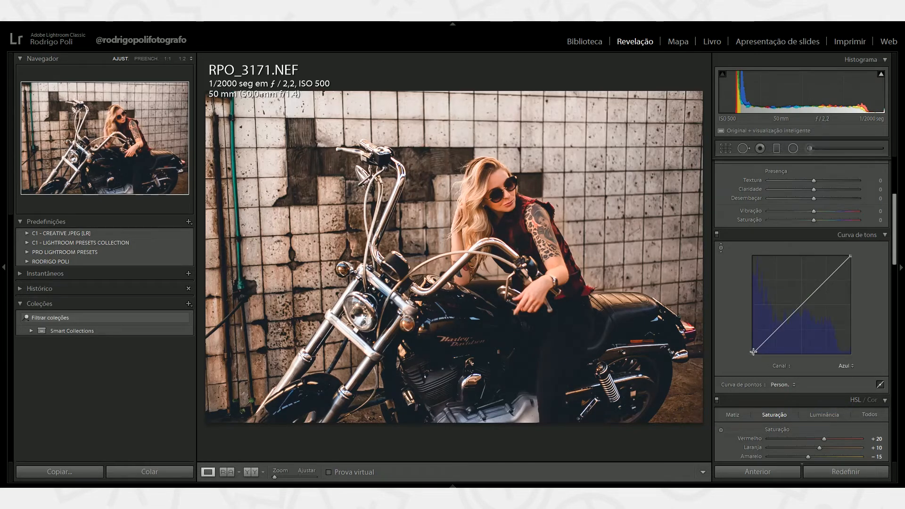
left_click_drag(754, 353, 753, 355)
Move the Vermelho curve's black point inward to about 6.7% input, compare with the curve off, and pull the point partly back
left_click(845, 366)
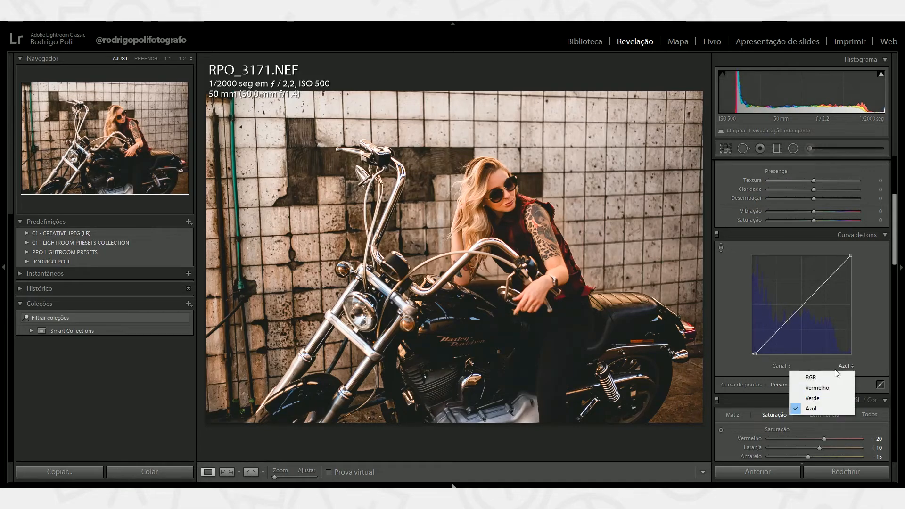
left_click(816, 387)
left_click_drag(754, 354, 757, 356)
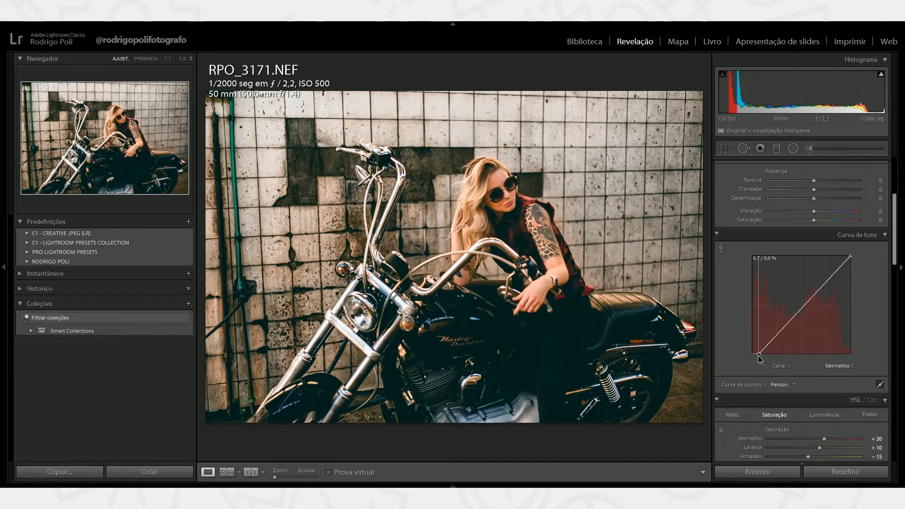
left_click(716, 235)
left_click(717, 234)
left_click_drag(758, 354, 755, 354)
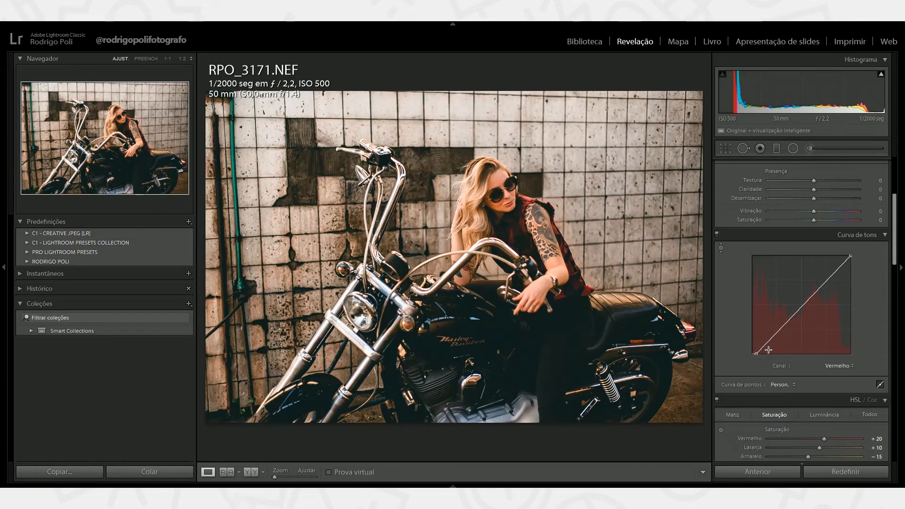
left_click(839, 366)
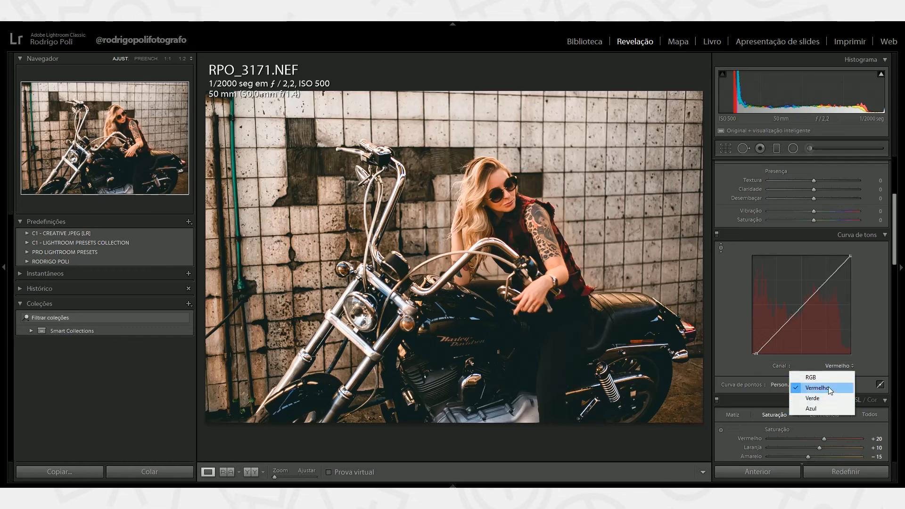
left_click(875, 358)
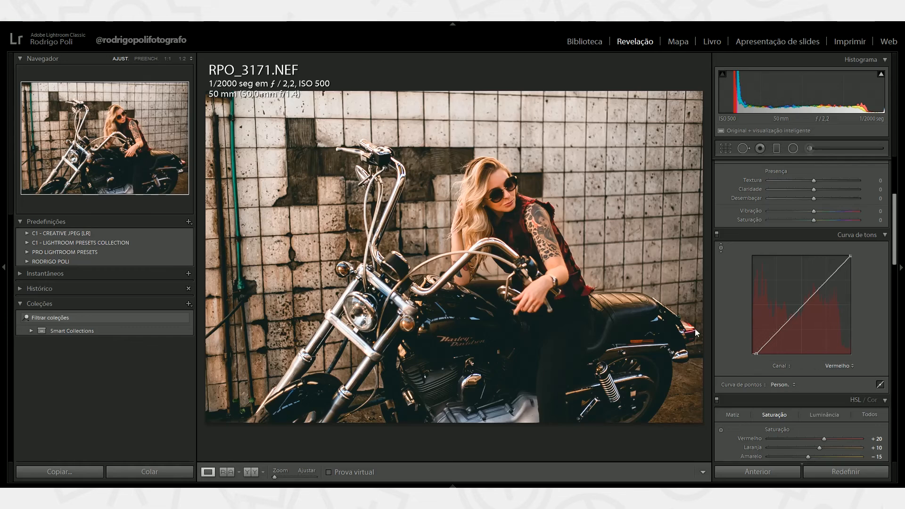
Set up a new develop preset containing Curva de tons without Filtros radiais, and cancel its creation
left_click(189, 221)
left_click(206, 235)
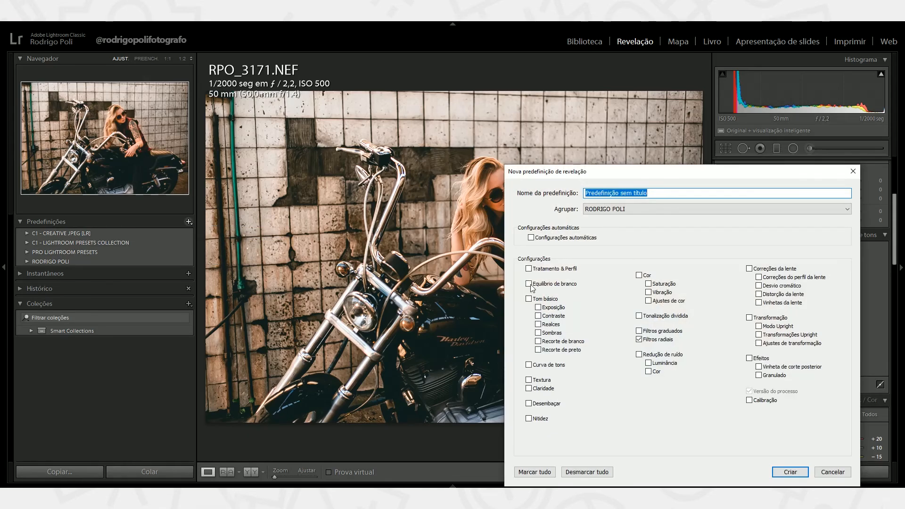
left_click(656, 337)
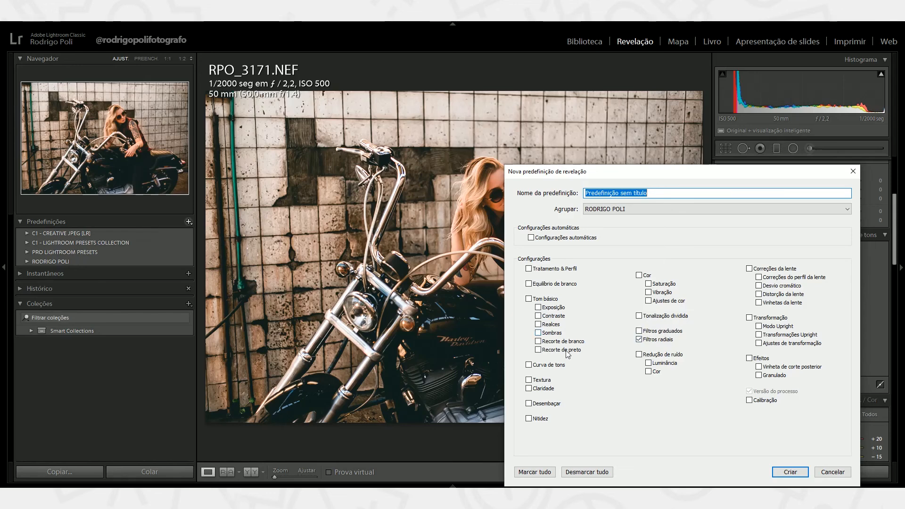
left_click(529, 365)
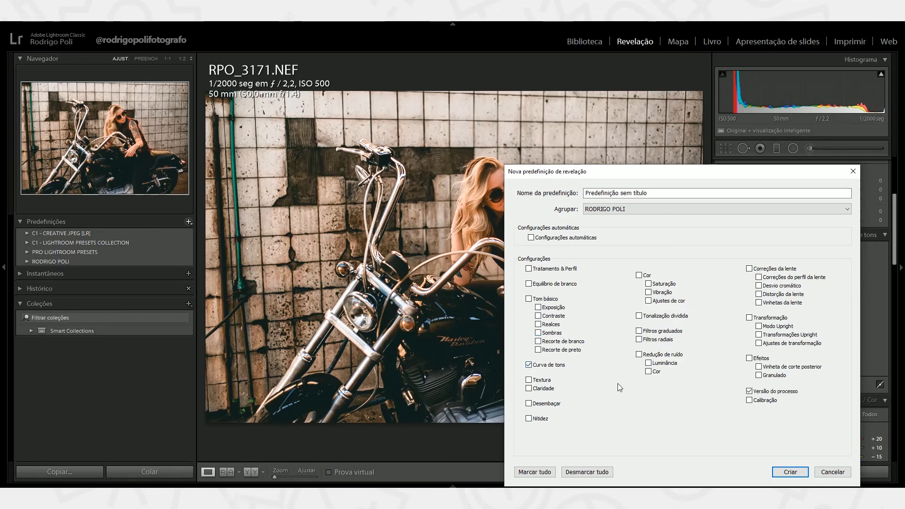
left_click(832, 472)
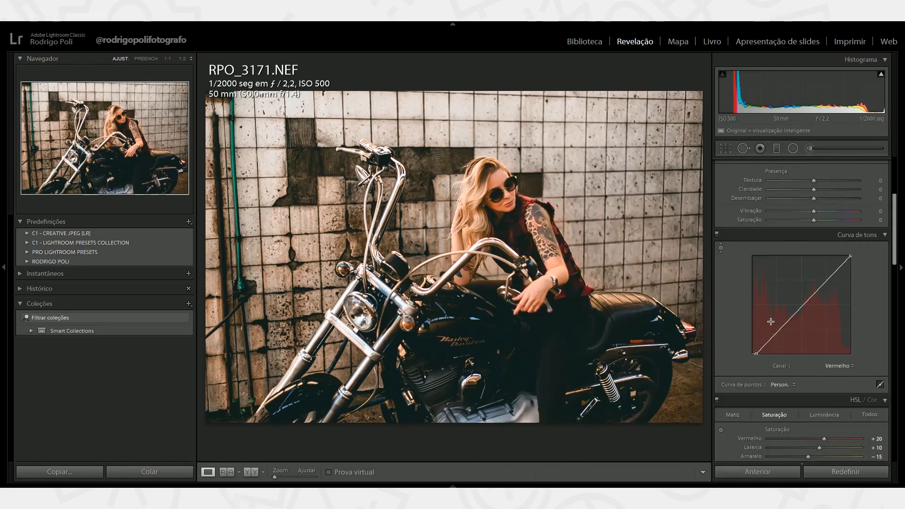